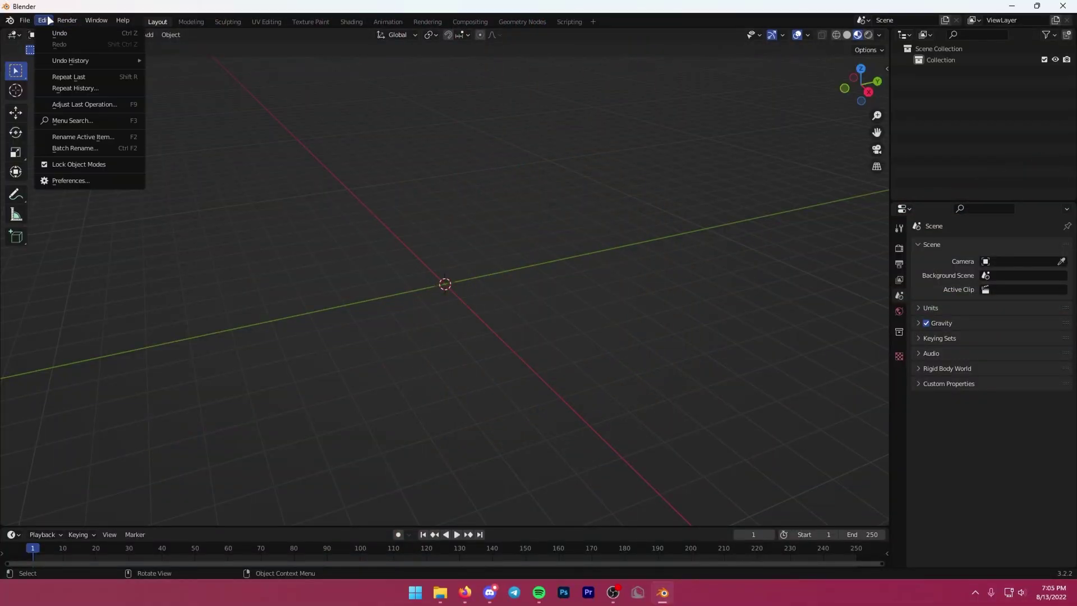
# - Check that the BlenderUmap add-on is enabled in Preferences, then minimise Blender to the desktop
pyautogui.click(67, 179)
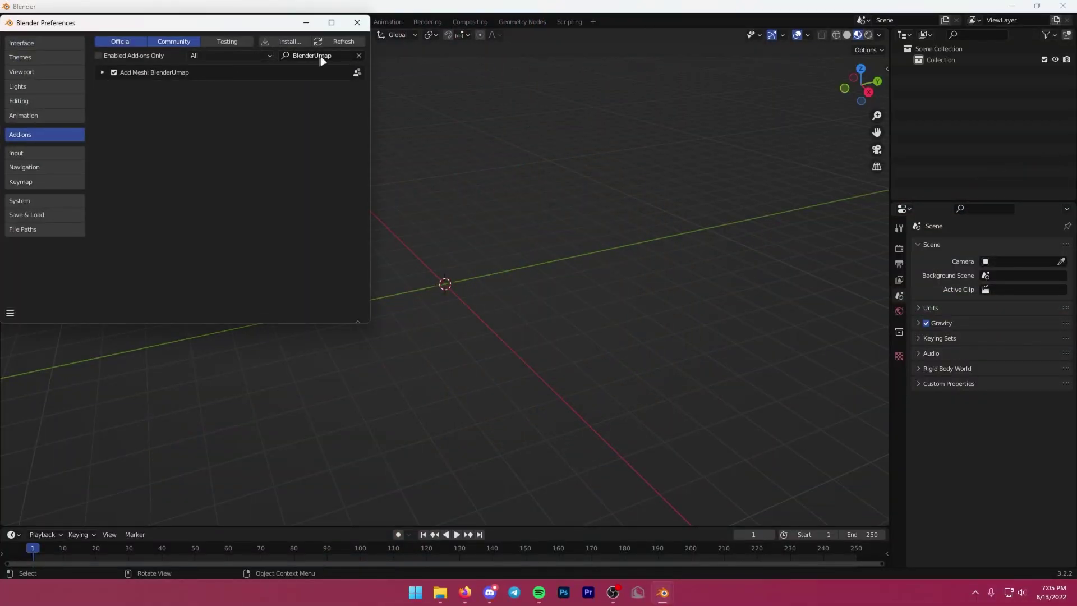
pyautogui.click(102, 73)
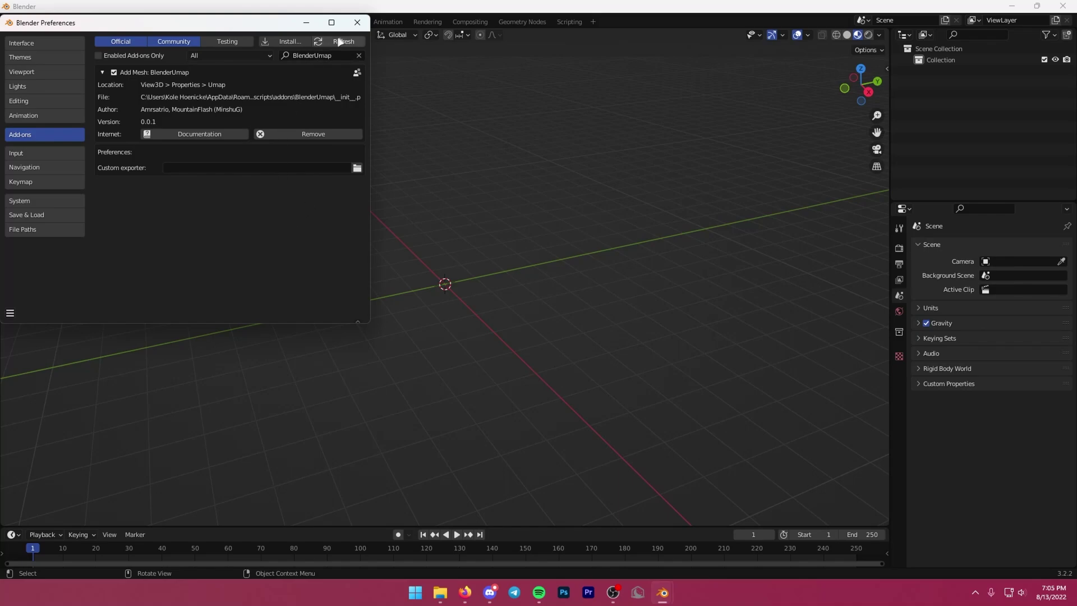
pyautogui.click(356, 22)
pyautogui.press('super+d')
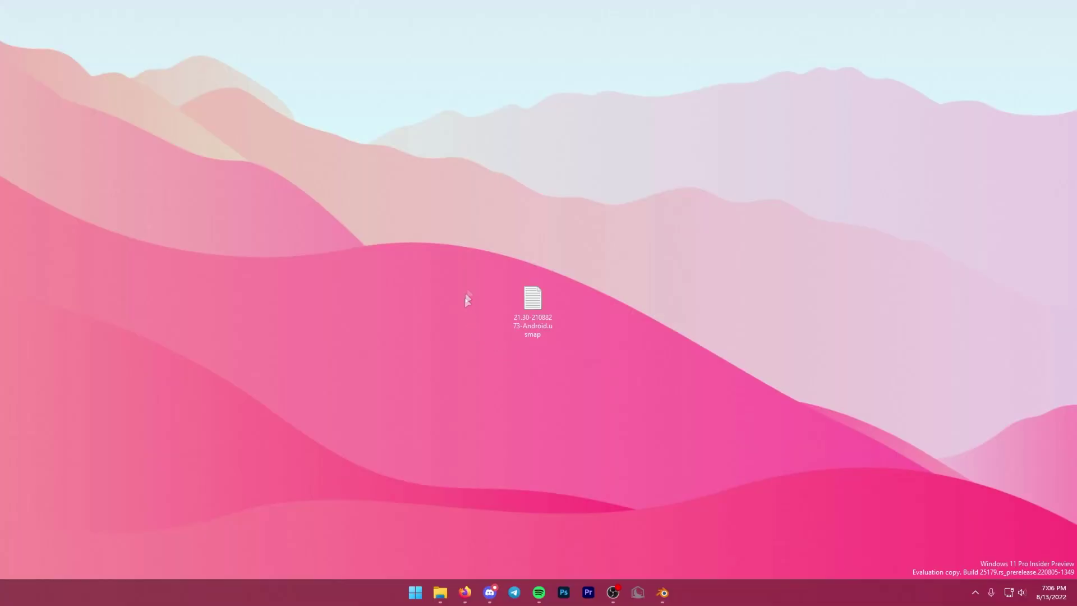
# - Select 21.30-21088273-Android.usmap in UMap Exports > mappings, then return to Blender
pyautogui.doubleClick(534, 311)
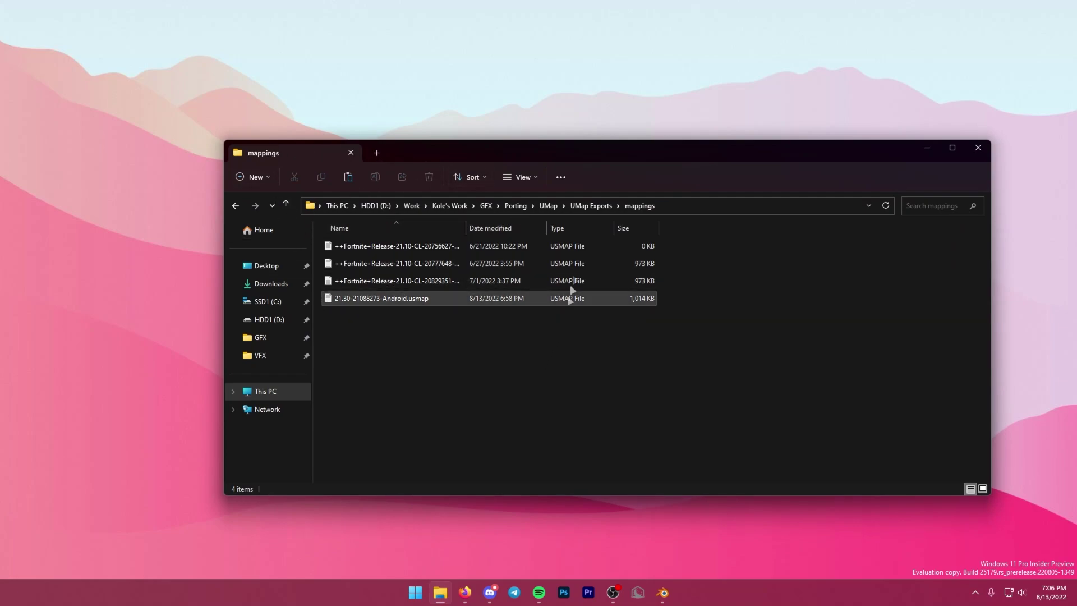
pyautogui.click(581, 207)
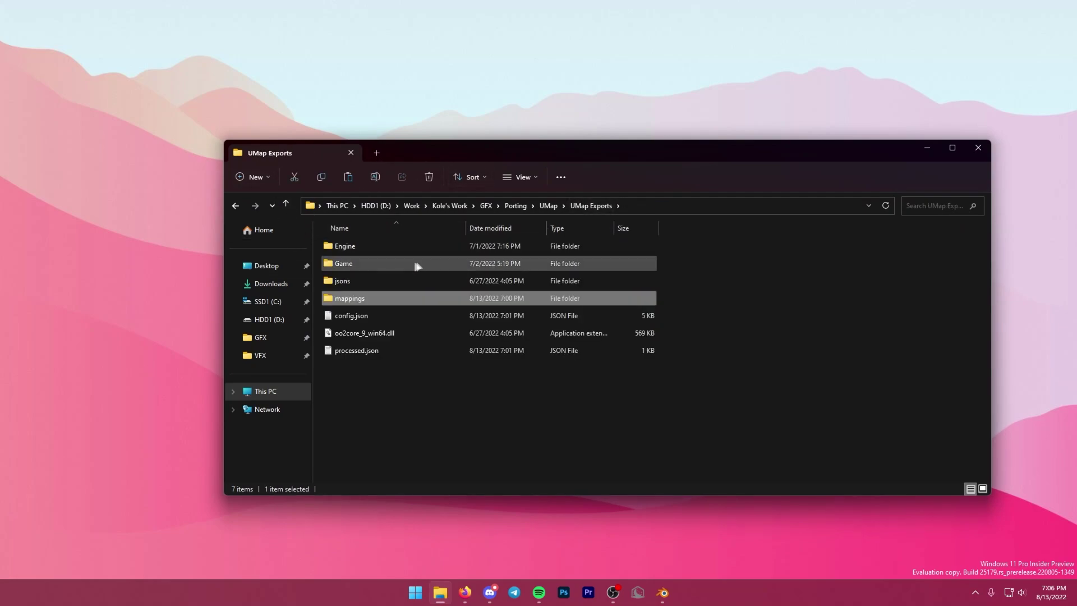
pyautogui.click(547, 207)
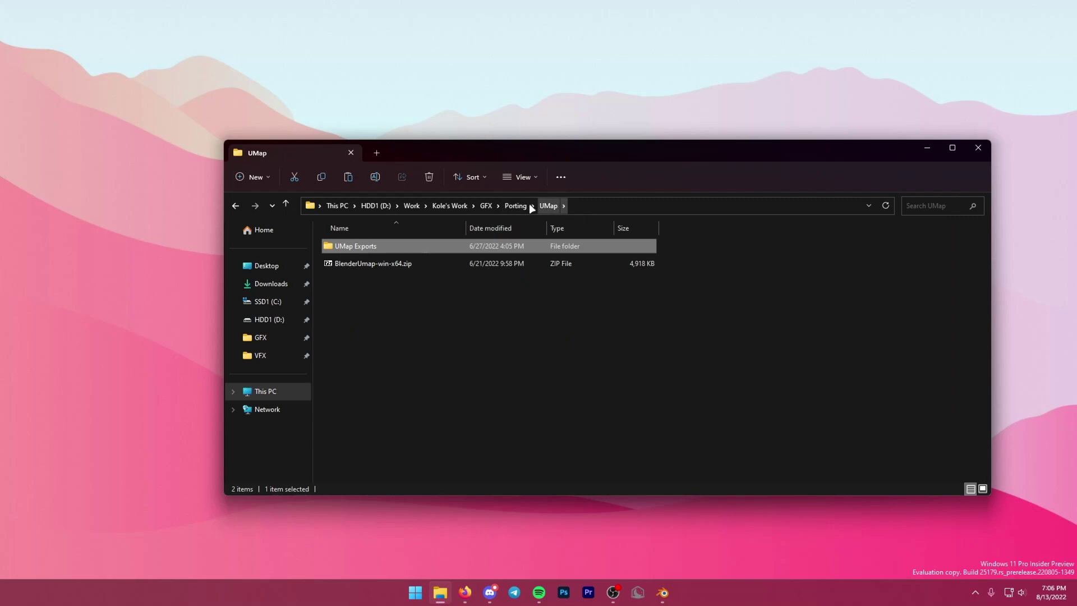
pyautogui.doubleClick(362, 246)
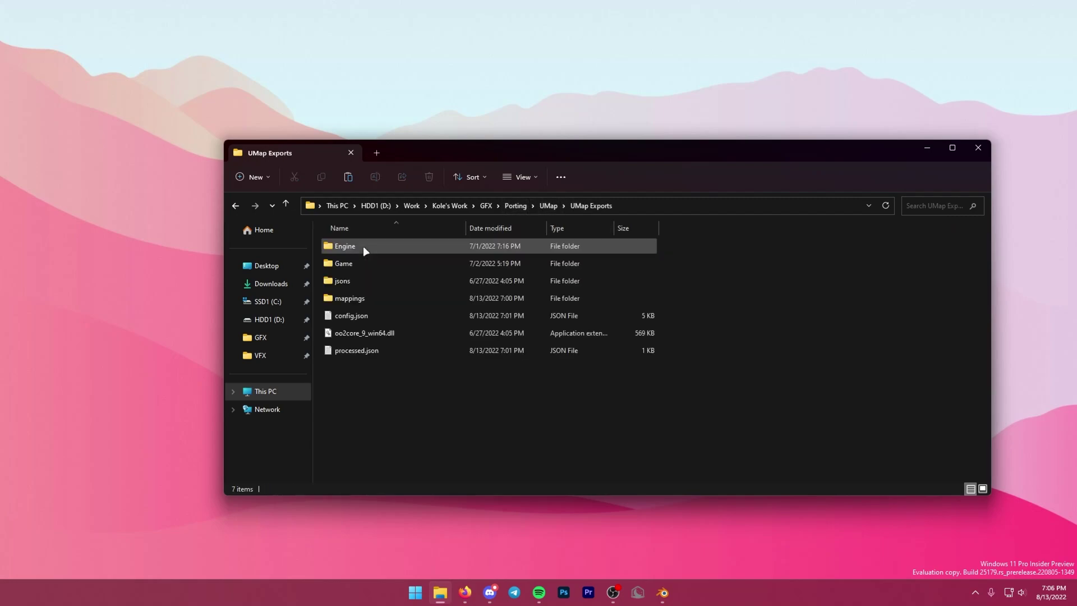
pyautogui.doubleClick(345, 299)
pyautogui.click(386, 302)
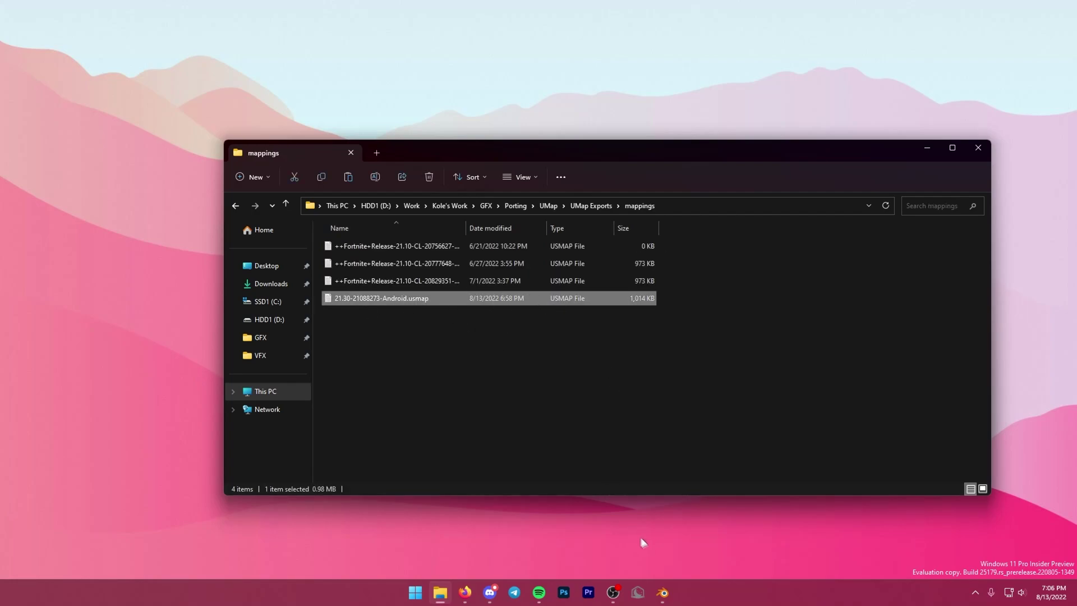
pyautogui.click(663, 593)
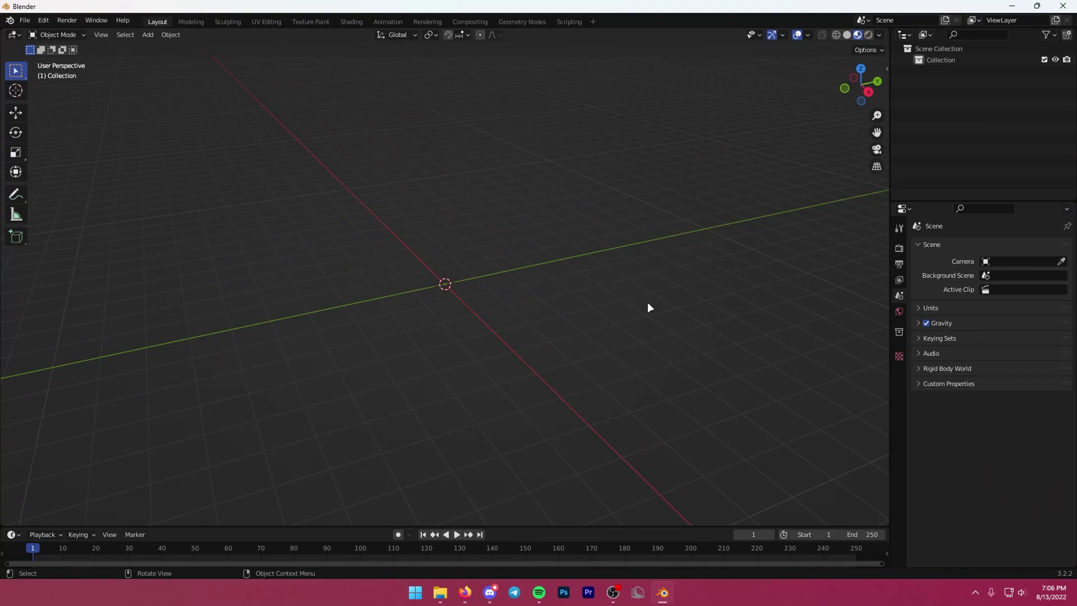
# - Show the Umap sidebar tab and edit the export path to the UMap Exports folder
pyautogui.press('n')
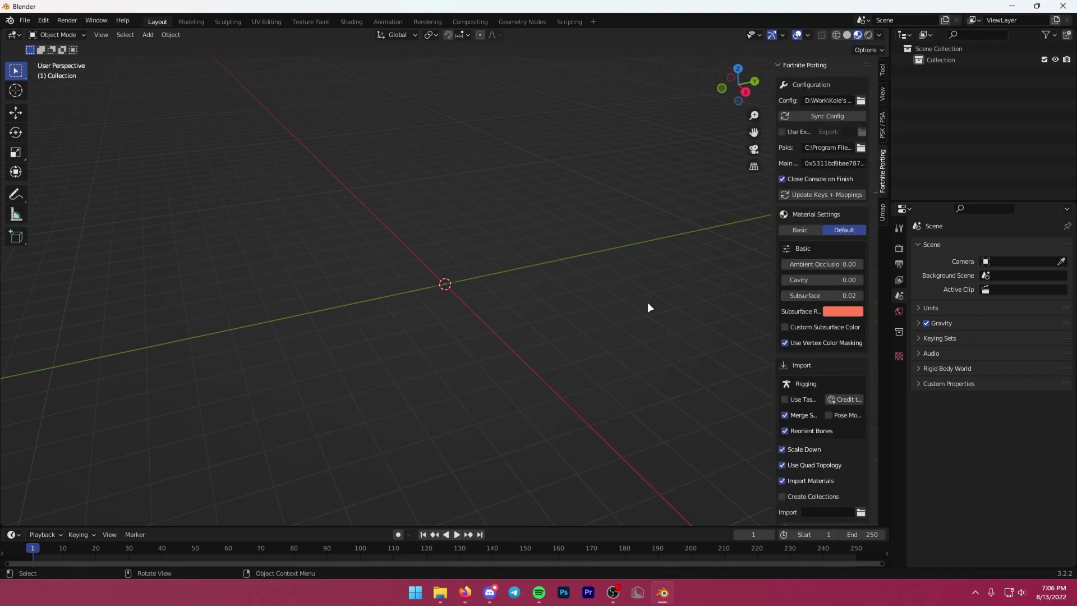
pyautogui.click(882, 212)
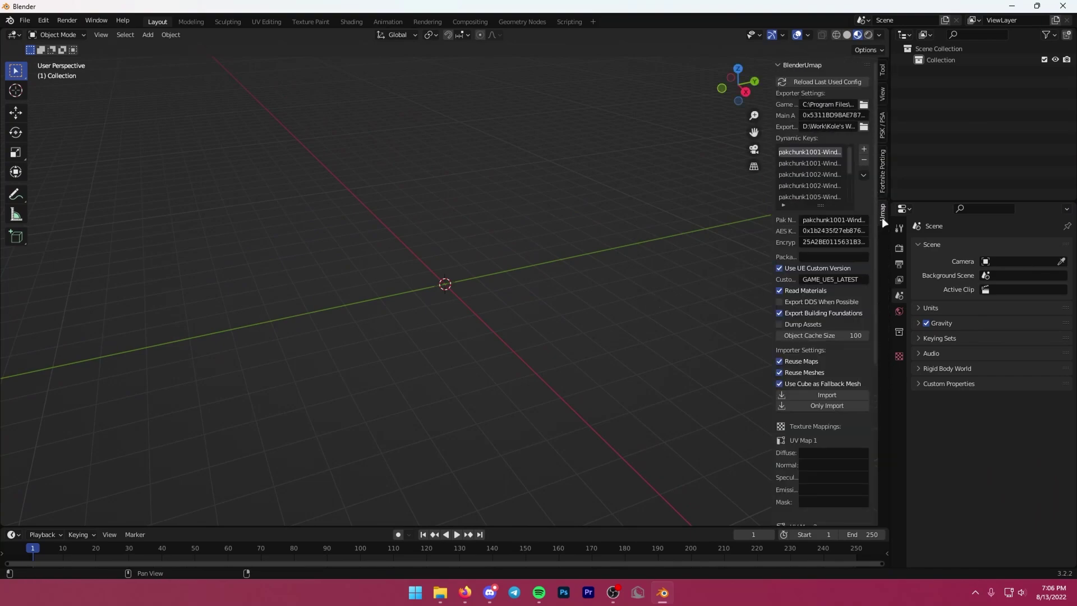
pyautogui.click(829, 127)
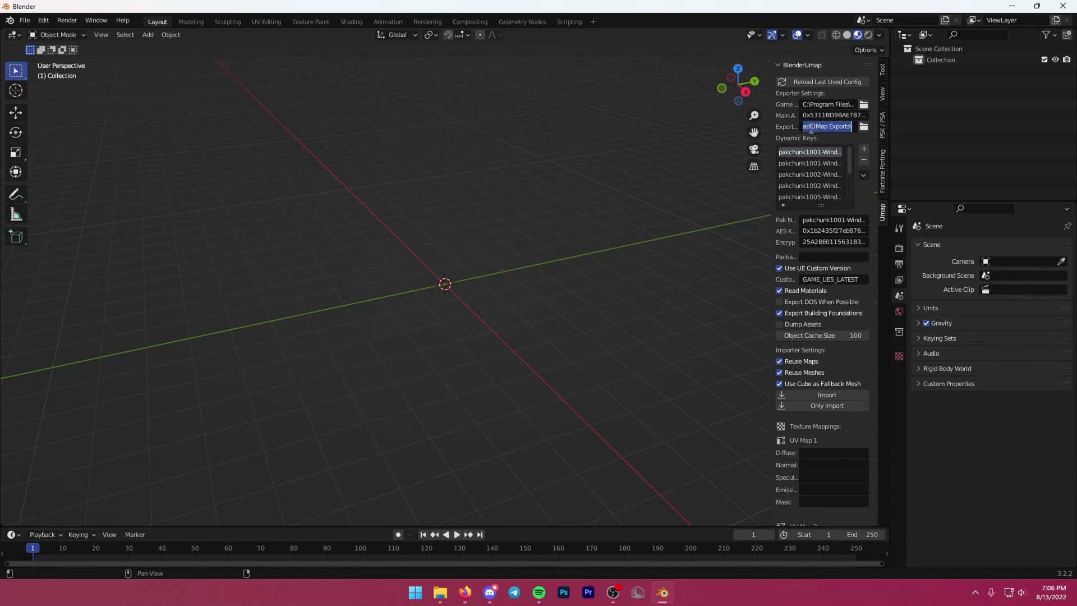
pyautogui.moveTo(818, 127); pyautogui.dragTo(852, 125)
pyautogui.hotkey('ctrl', 'a')
pyautogui.click(829, 127)
pyautogui.hotkey('ctrl', 'a')
# - Confirm the export path and copy the v21.30 AES key from Discord
pyautogui.press('Return')
pyautogui.click(489, 593)
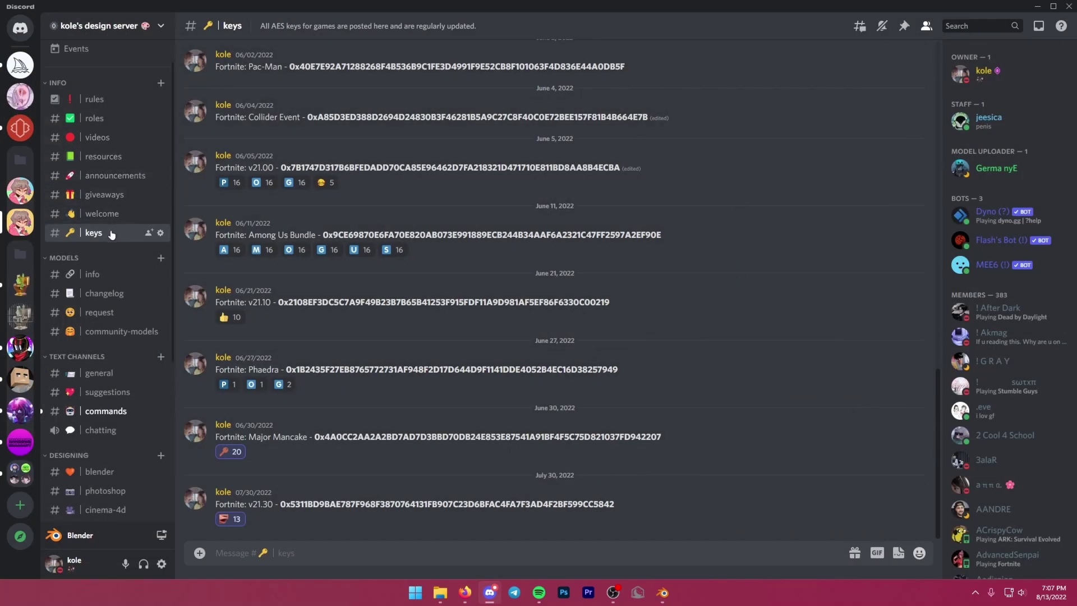
pyautogui.moveTo(505, 504)
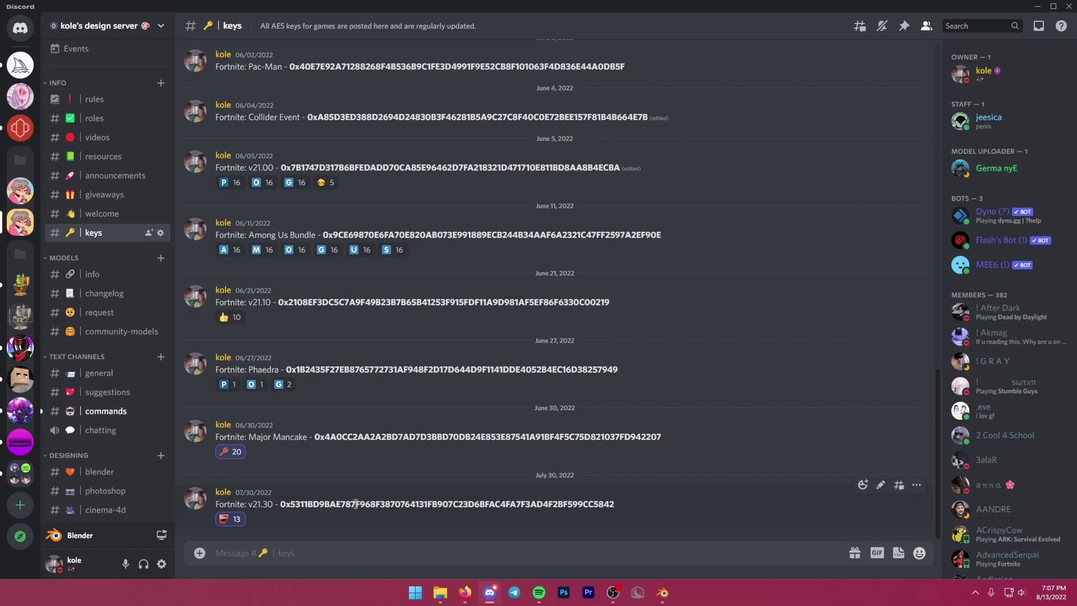
pyautogui.doubleClick(356, 503)
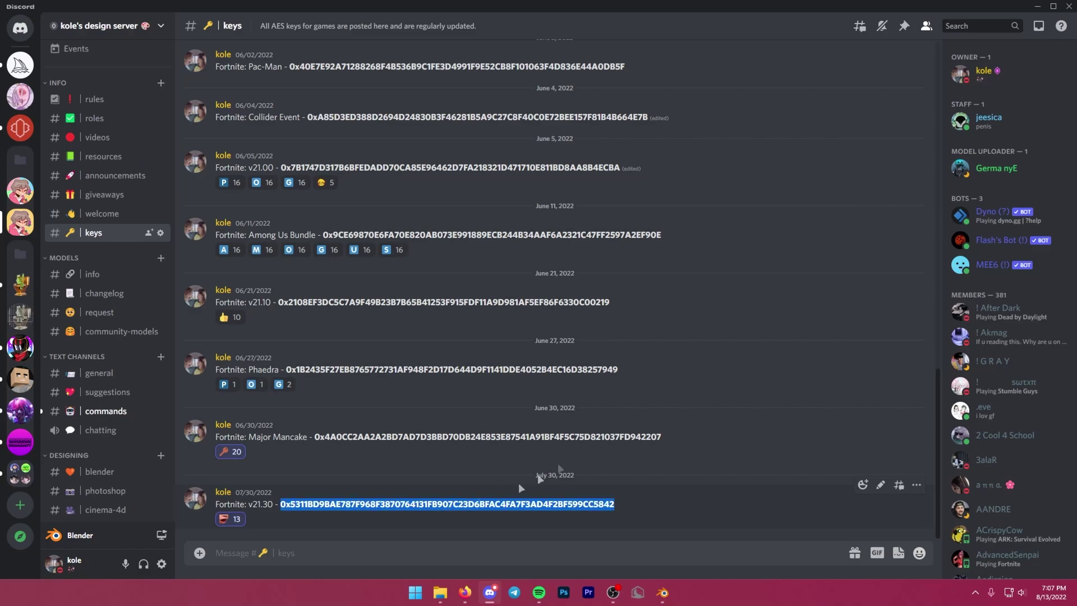
# - Paste the v21.30 AES key into the Main AES field and view the Dynamic Keys presets
pyautogui.hotkey('alt', 'Tab')
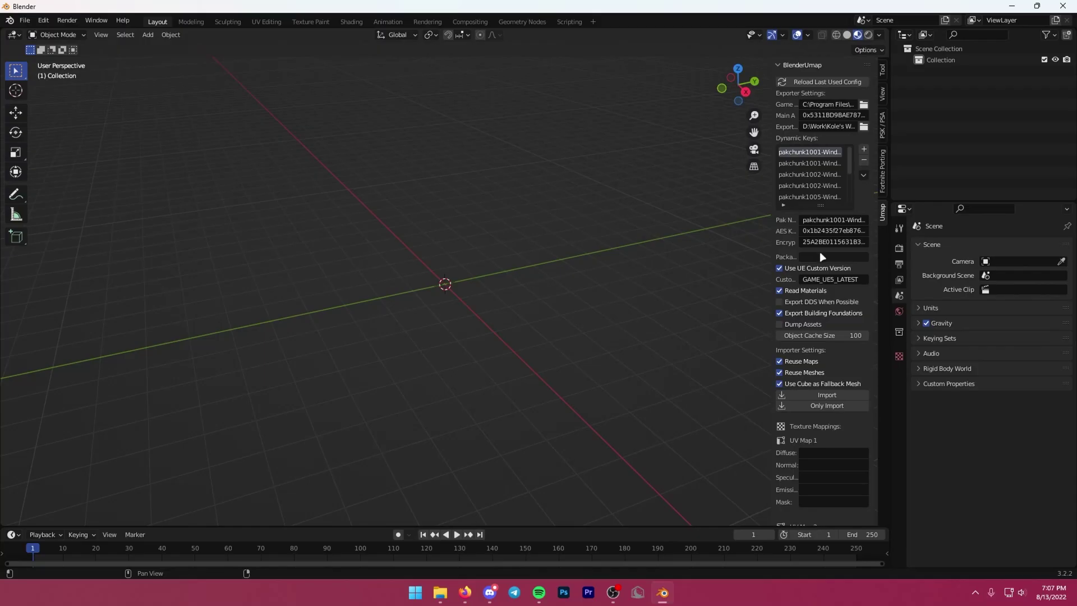
pyautogui.click(816, 118)
pyautogui.hotkey('ctrl', 'v')
pyautogui.press('Return')
pyautogui.click(862, 173)
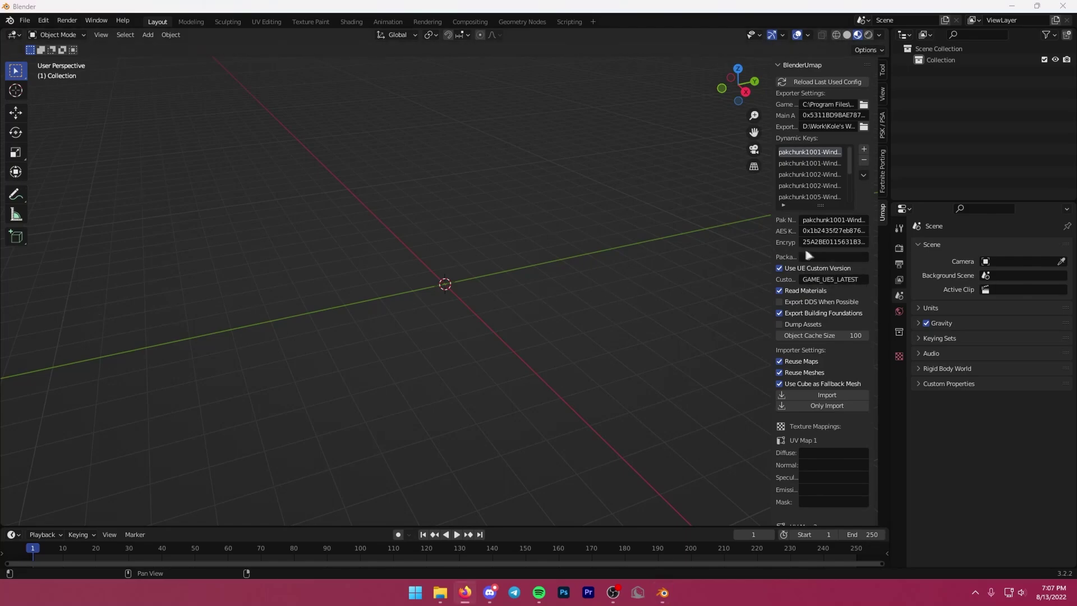
# - Set the Package field to the GenericHouse map's /Game/Athena/Artemis path, without the .umap extension
pyautogui.click(829, 256)
pyautogui.hotkey('ctrl', 'v')
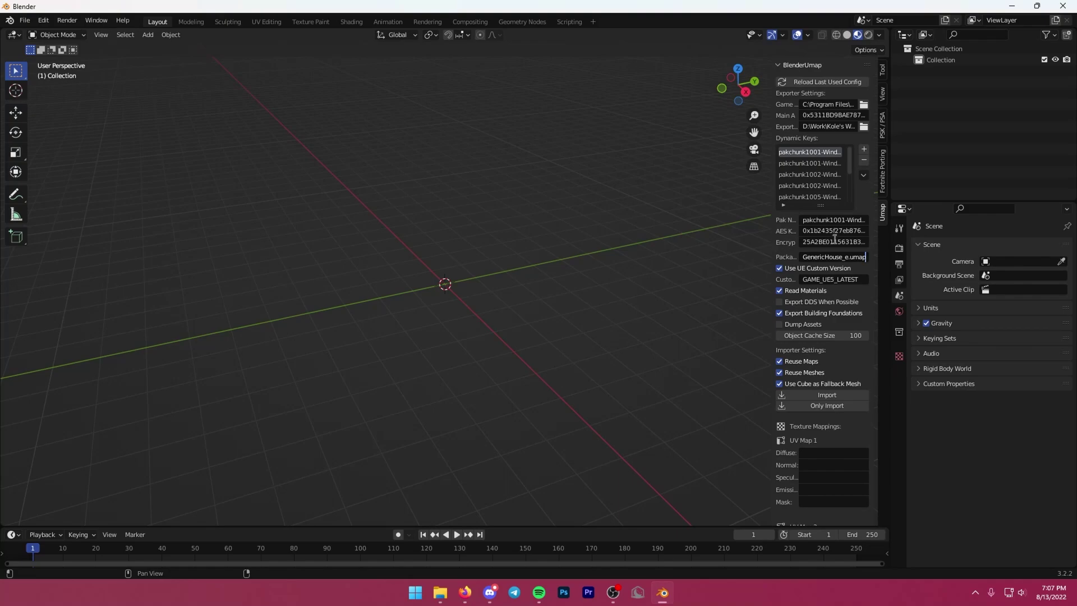
pyautogui.press('BackSpace')
pyautogui.press('BackSpace')
pyautogui.press('BackSpace')
pyautogui.press('BackSpace')
pyautogui.press('BackSpace')
pyautogui.press('Return')
# - Import the GenericHouse map, then orbit the textured house to inspect its walls and roof
pyautogui.click(817, 393)
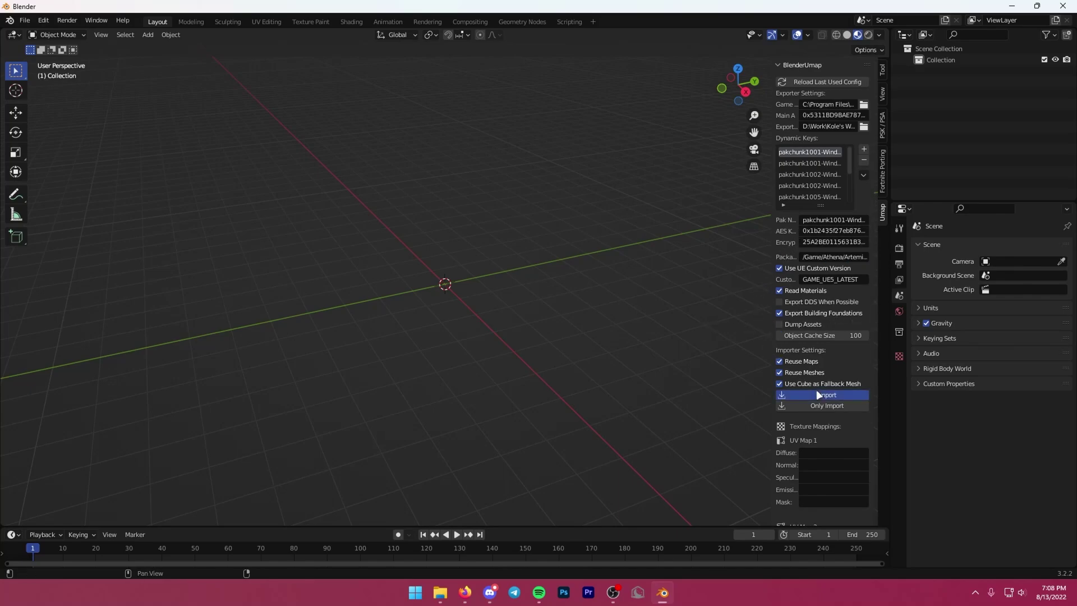
pyautogui.moveTo(337, 196)
pyautogui.mouseDown(button='middle')
pyautogui.moveTo(563, 251)
pyautogui.moveTo(478, 252)
pyautogui.mouseUp(button='middle')
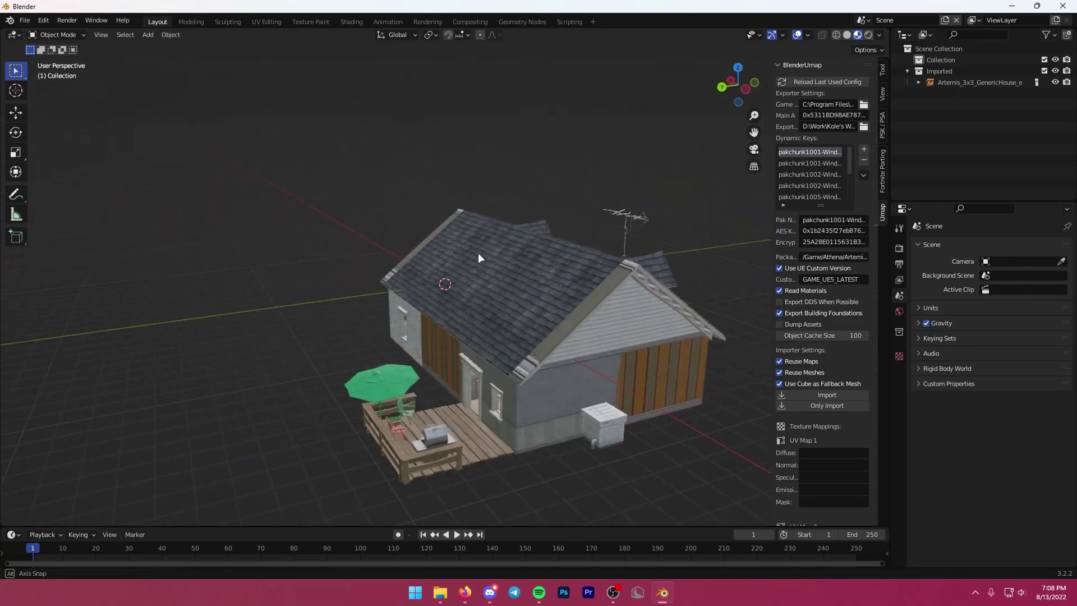
pyautogui.moveTo(620, 355); pyautogui.dragTo(603, 356, button='middle')
pyautogui.scroll(3, 597, 349)
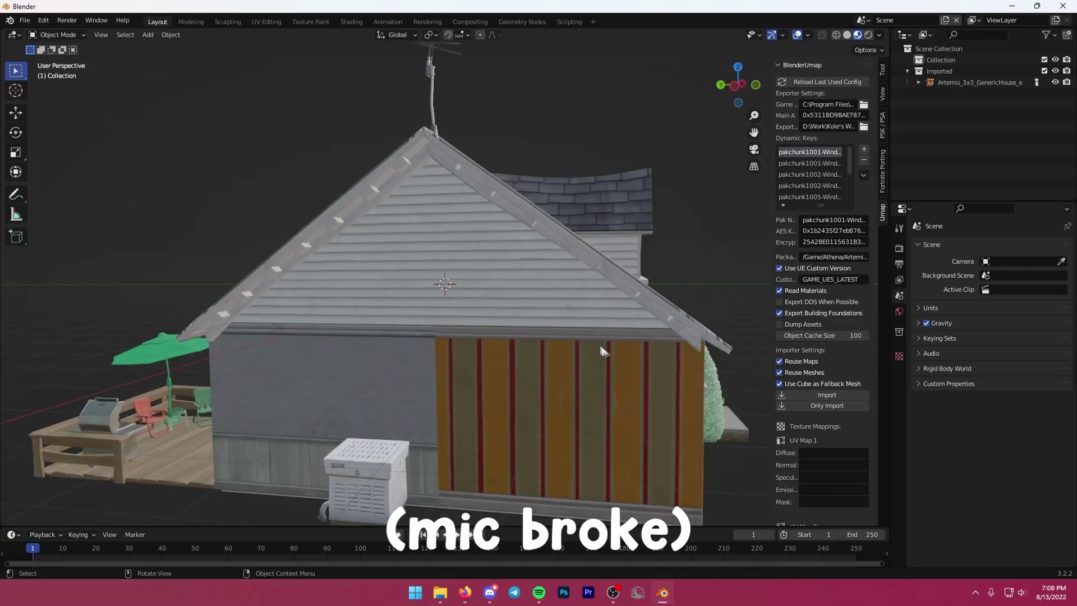
pyautogui.moveTo(656, 285); pyautogui.dragTo(581, 296, button='middle')
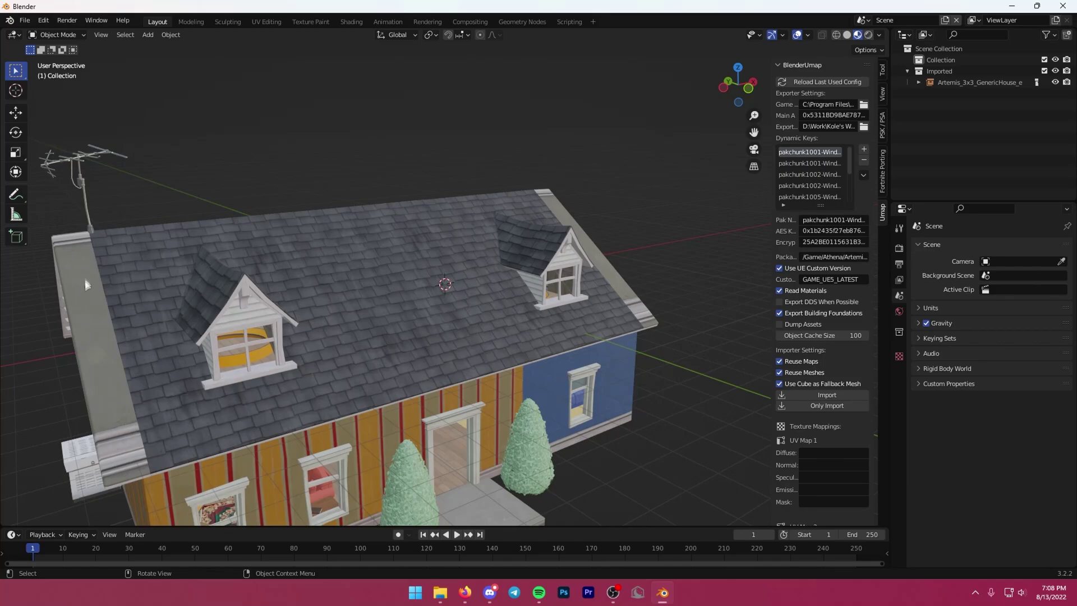
pyautogui.moveTo(411, 408)
pyautogui.mouseDown(button='middle')
pyautogui.moveTo(428, 392)
pyautogui.moveTo(354, 415)
pyautogui.mouseUp(button='middle')
pyautogui.scroll(-5, 552, 421)
pyautogui.moveTo(552, 421); pyautogui.dragTo(591, 280, button='middle')
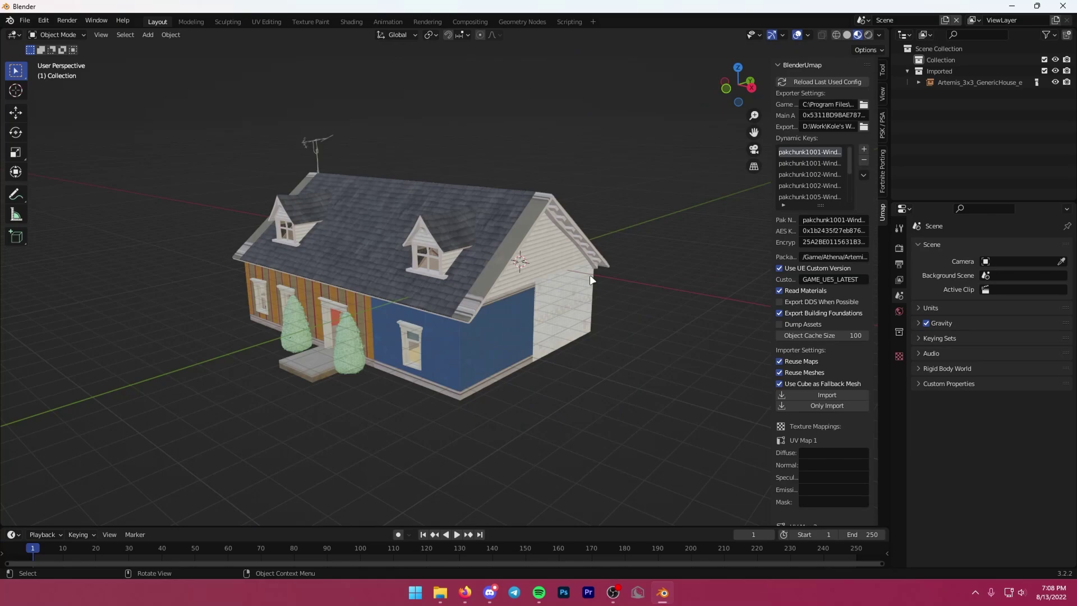